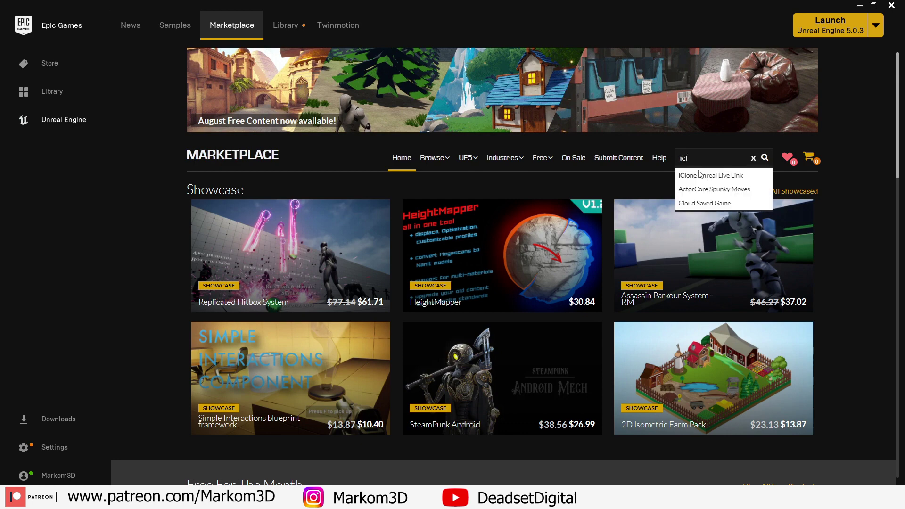
# - Open the iClone Unreal Live Link page from the Marketplace search suggestions
pyautogui.click(700, 175)
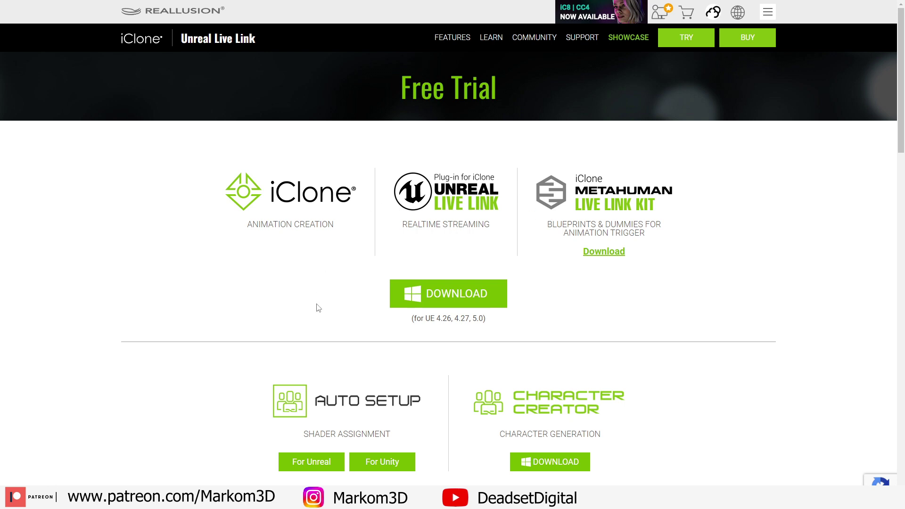
# - Go from the Free Trial page to the Auto Setup 'For Unreal' page
pyautogui.scroll(-1, 457, 241)
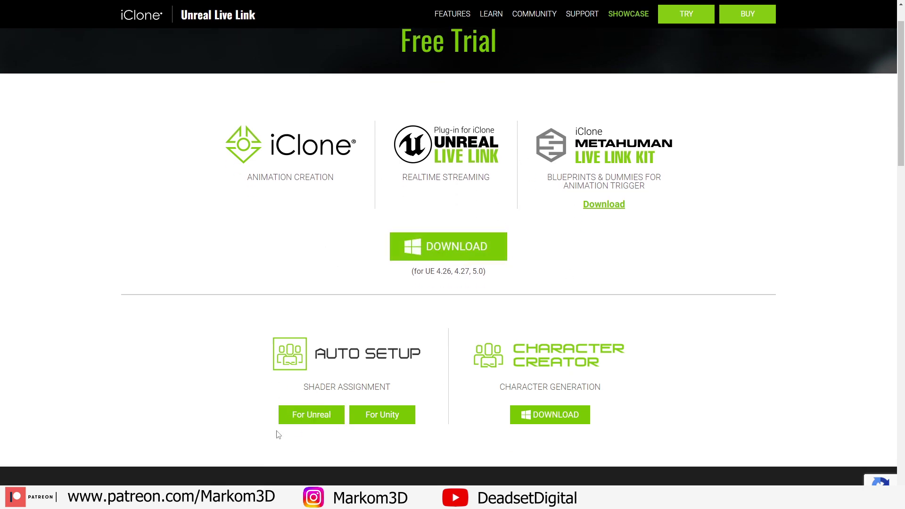
pyautogui.click(313, 419)
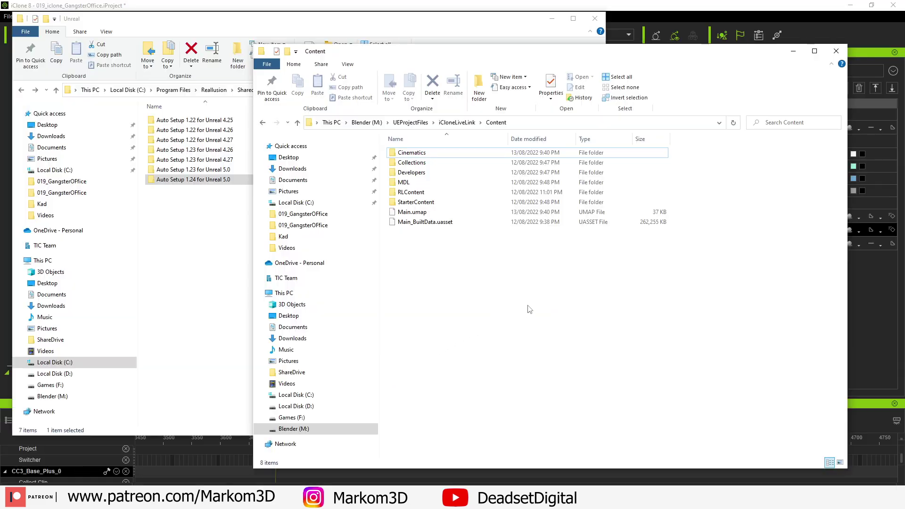
# - Copy the three items in 'Auto Setup 1.24 for Unreal 5.0' for the iCloneLiveLink project folder
pyautogui.click(172, 249)
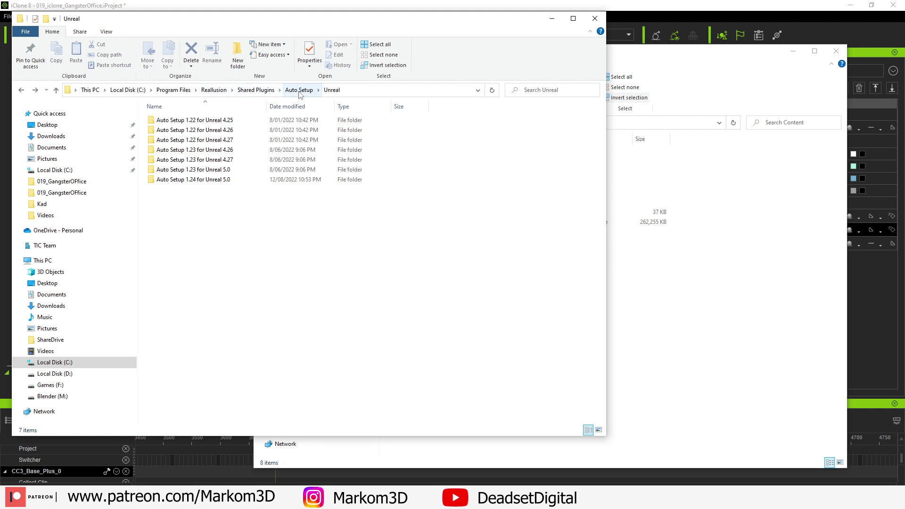
pyautogui.doubleClick(196, 183)
pyautogui.moveTo(253, 197); pyautogui.dragTo(165, 121)
pyautogui.rightClick(170, 126)
pyautogui.click(194, 227)
pyautogui.click(686, 372)
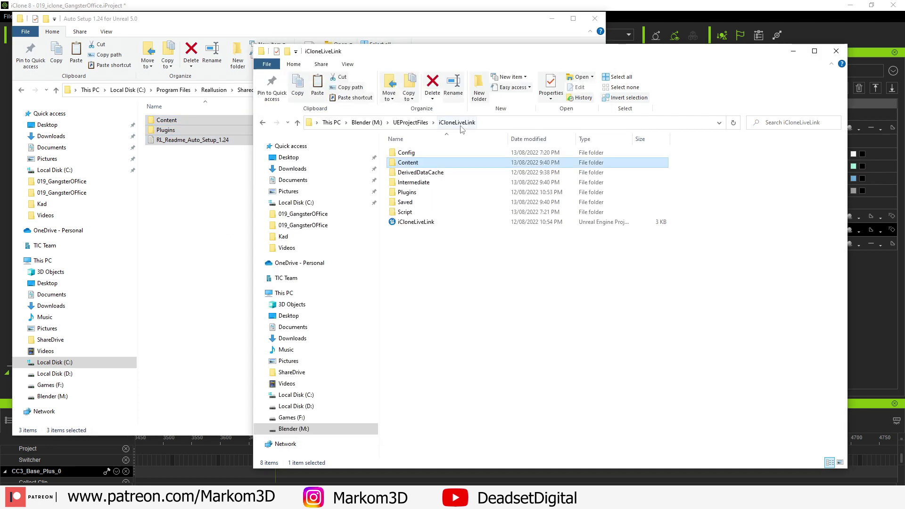
pyautogui.rightClick(446, 258)
# - Paste the Auto Setup files into the project, then filter Edit > Plugins by 'iclone'
pyautogui.click(467, 319)
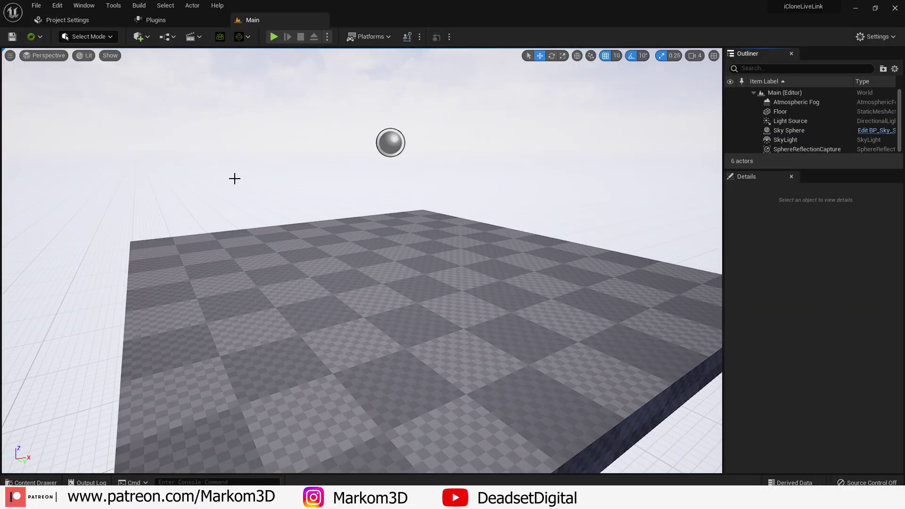
pyautogui.click(57, 5)
pyautogui.click(105, 160)
pyautogui.write('iclone')
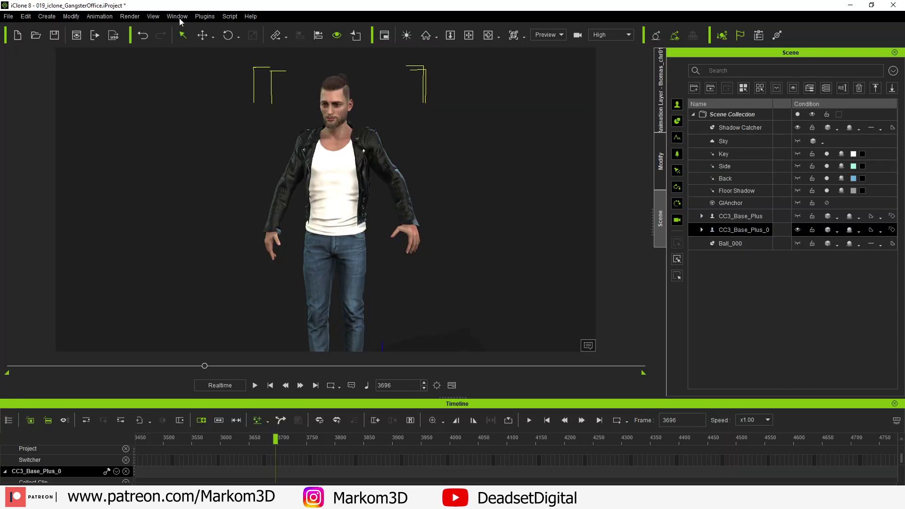
# - Launch iClone's Unreal Live Link plugin panel and show its Transfer list
pyautogui.click(204, 16)
pyautogui.moveTo(239, 69)
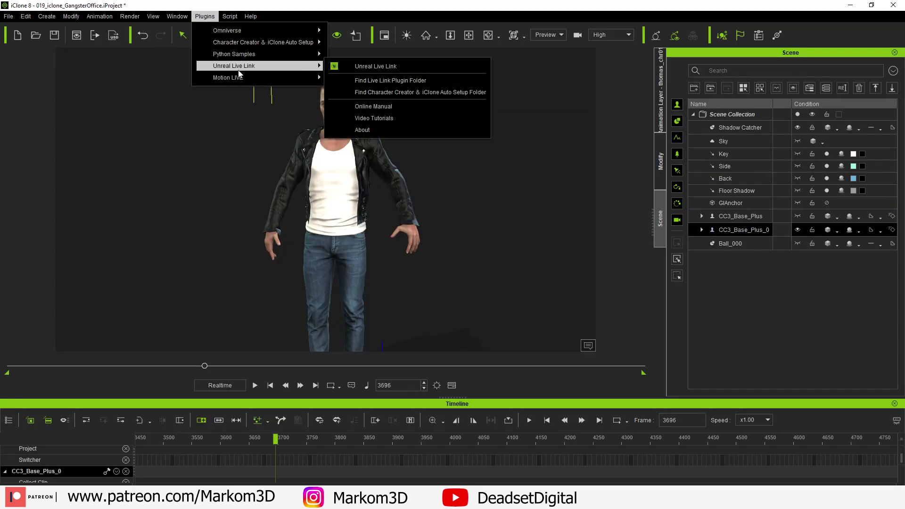
pyautogui.click(367, 68)
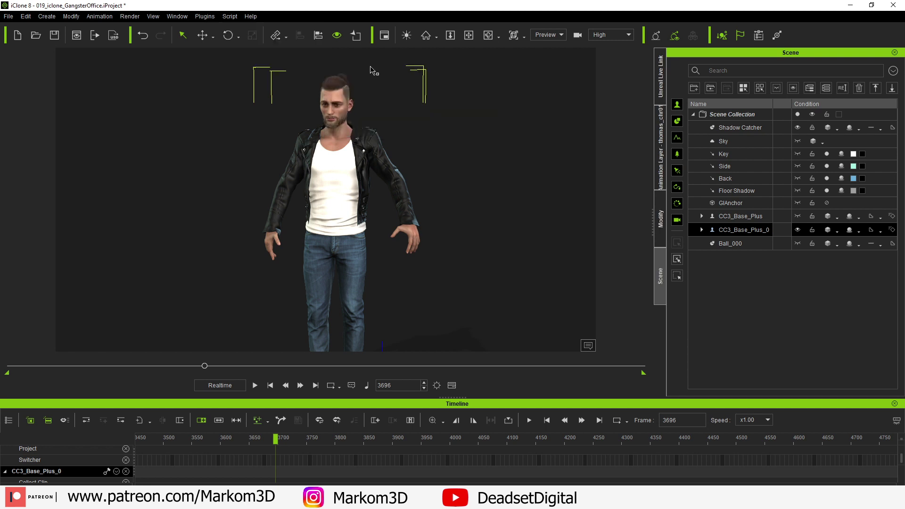
pyautogui.click(660, 78)
pyautogui.click(726, 73)
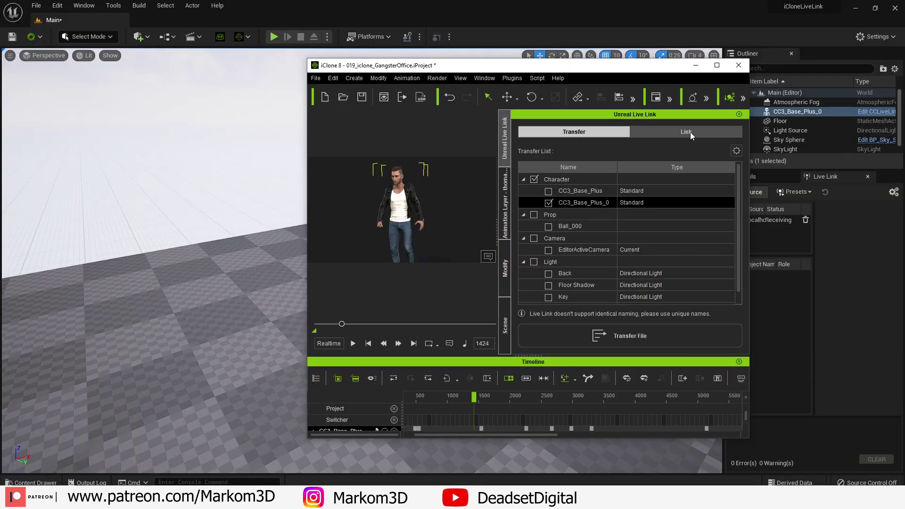
# - Activate the live link and play the CC3_Base_Plus_0 animation from an earlier frame
pyautogui.click(689, 132)
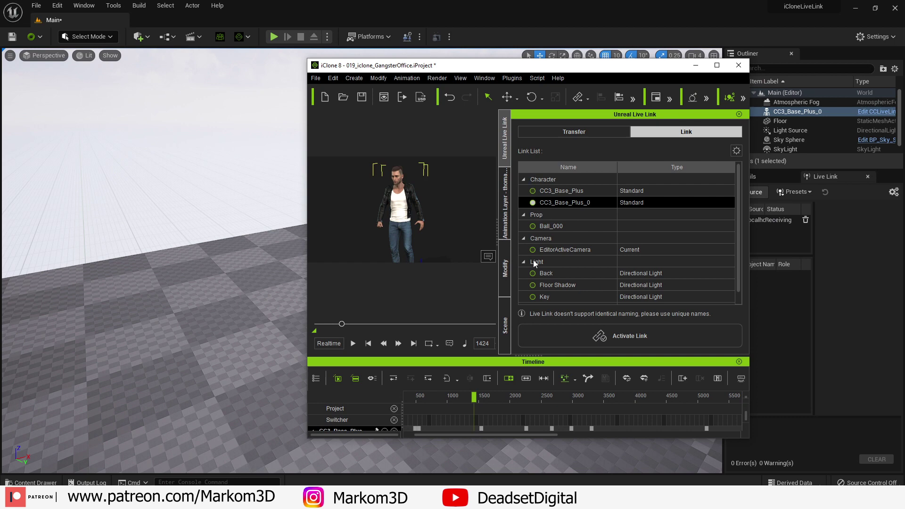
pyautogui.click(604, 340)
pyautogui.click(430, 398)
pyautogui.click(353, 343)
# - Move and minimize the iClone window so the Unreal Editor is visible
pyautogui.moveTo(506, 73); pyautogui.dragTo(596, 82)
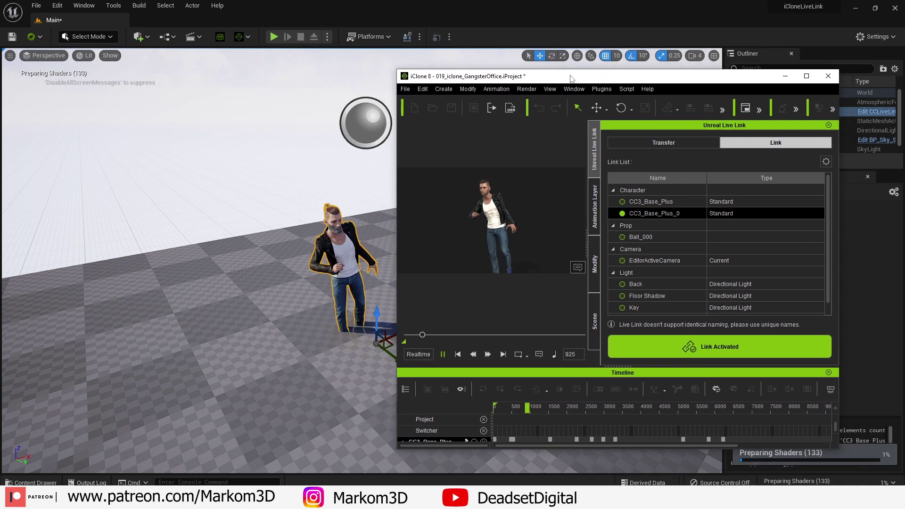
pyautogui.click(784, 76)
pyautogui.hotkey('alt', 'Tab')
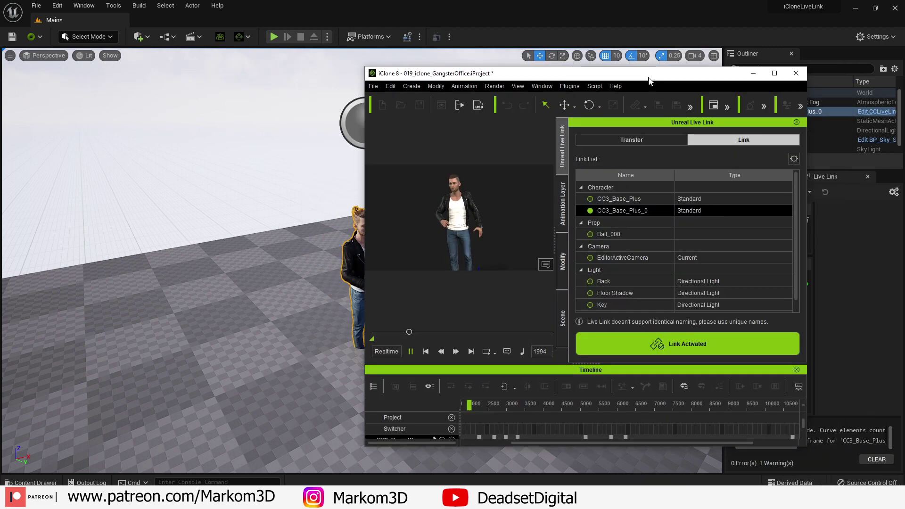
pyautogui.click(786, 74)
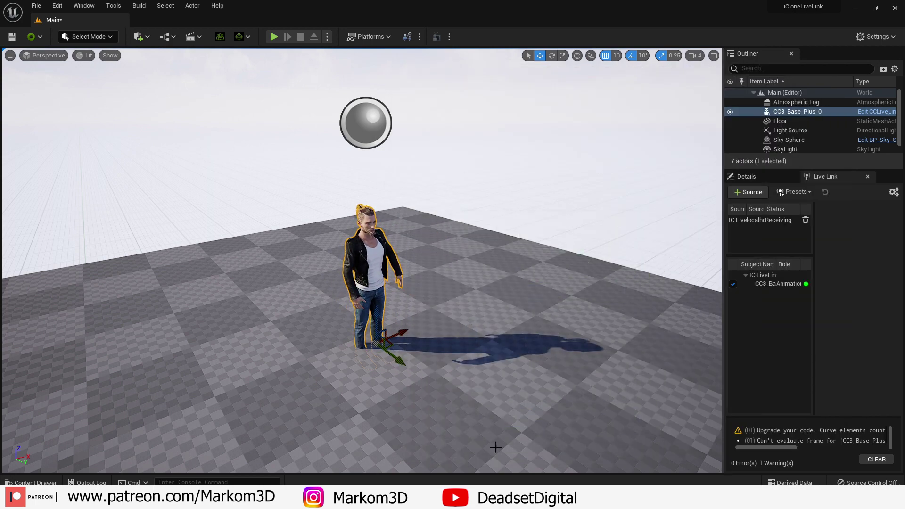
pyautogui.hotkey('alt', 'Tab')
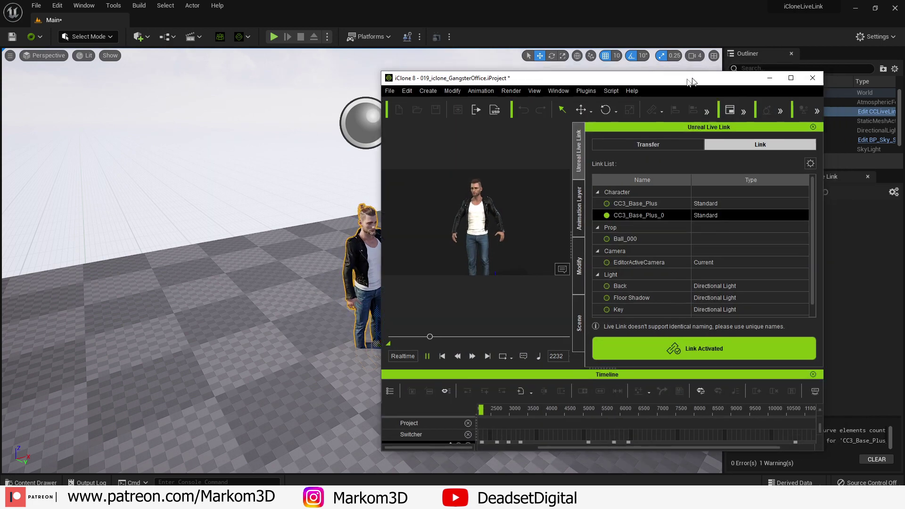
pyautogui.hotkey('alt', 'Tab')
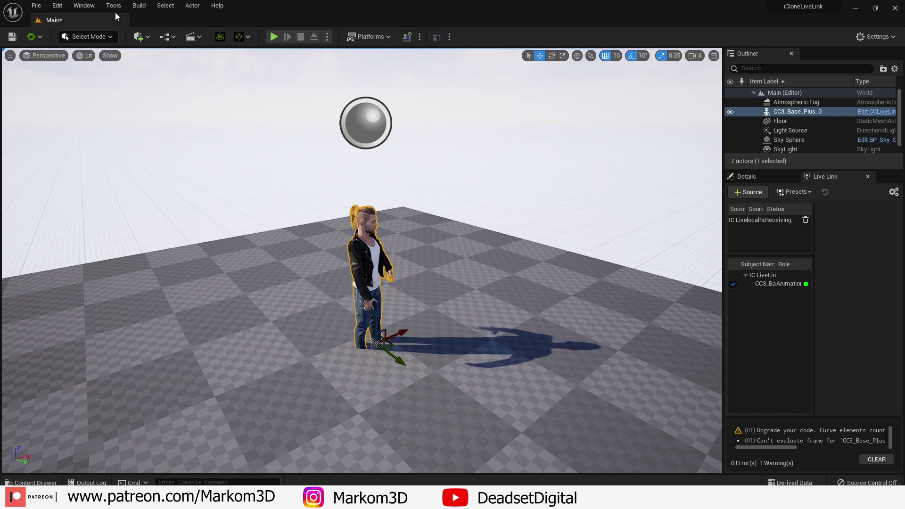
# - Open the Take Recorder from Window > Cinematics and set its frame rate to 60 fps
pyautogui.click(85, 5)
pyautogui.moveTo(118, 30)
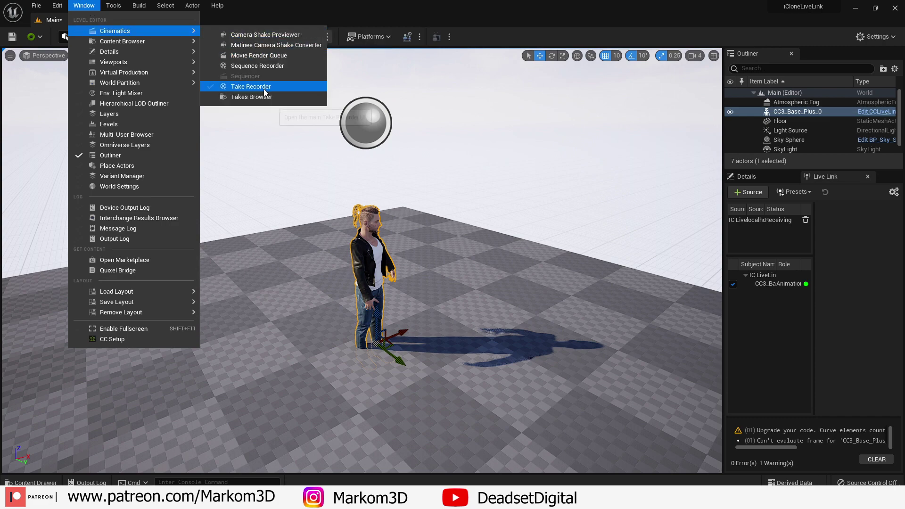
pyautogui.click(247, 86)
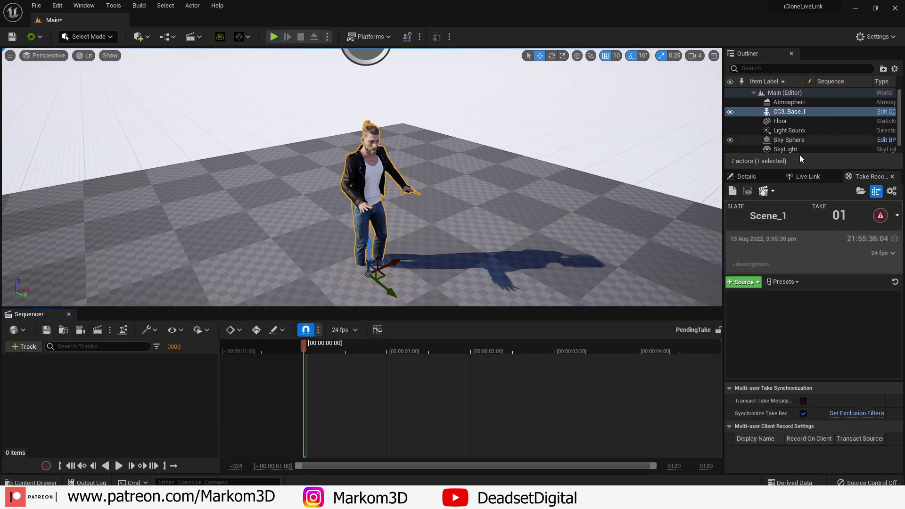
pyautogui.click(892, 253)
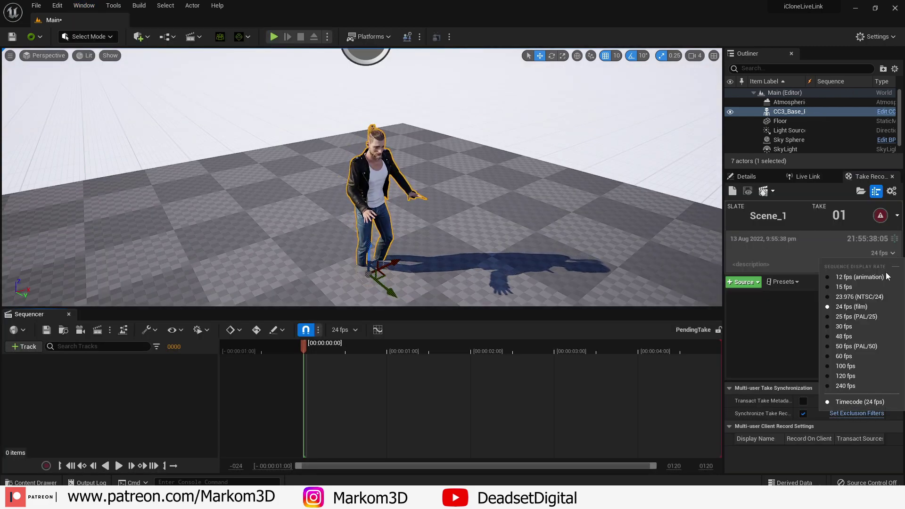
pyautogui.click(868, 359)
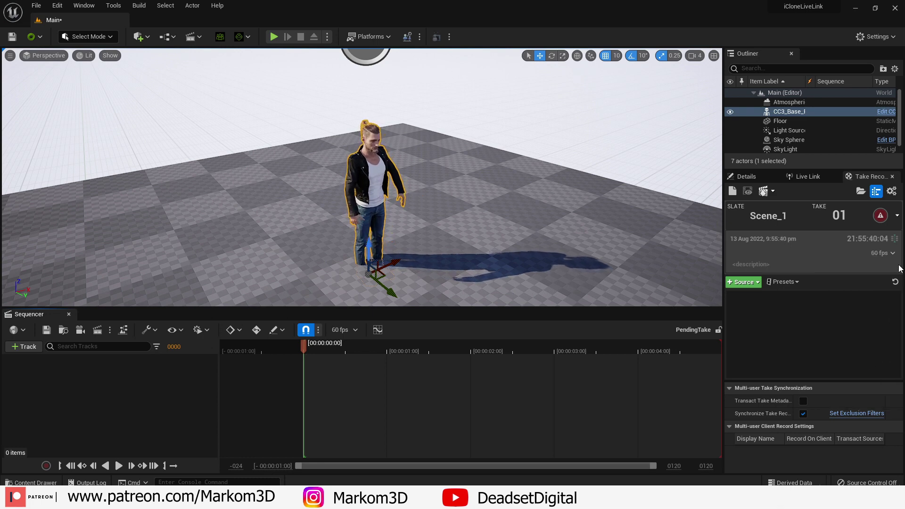
# - Add CC3_Base_Plus_0 as an actor source and start recording the take
pyautogui.click(755, 283)
pyautogui.moveTo(764, 299)
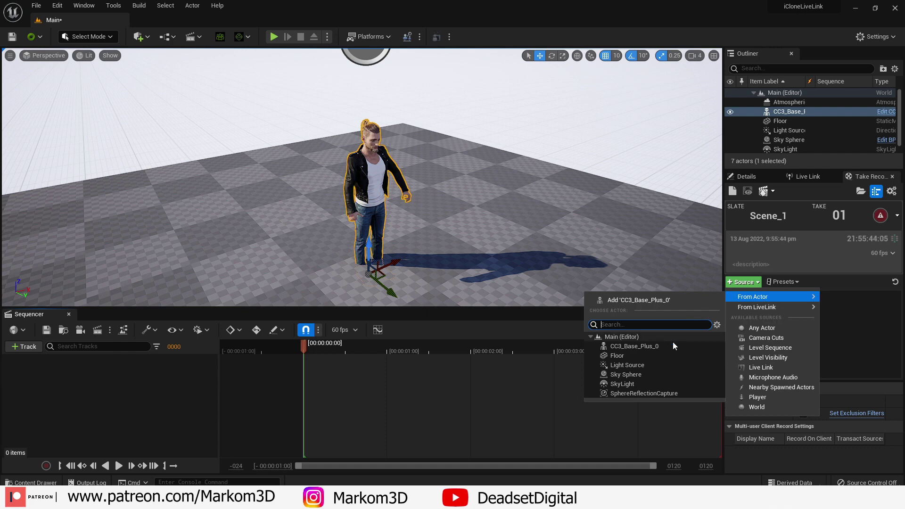
pyautogui.click(672, 346)
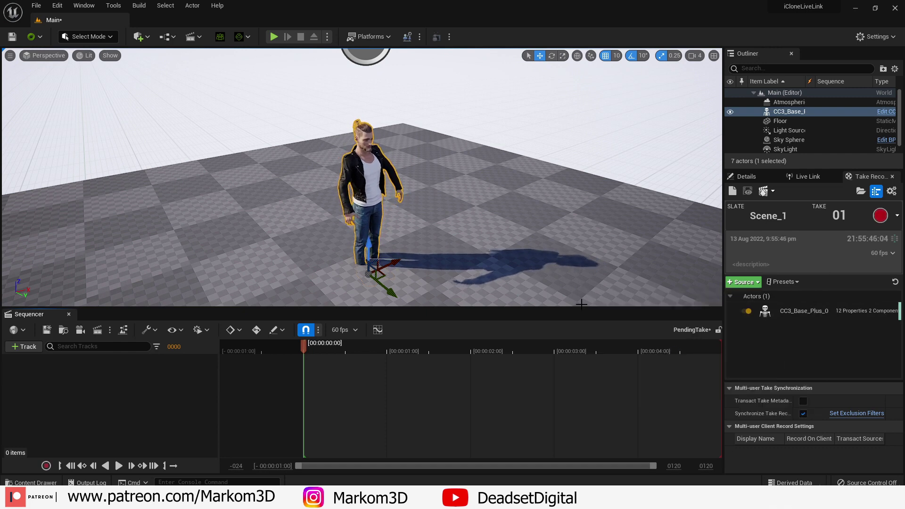
pyautogui.click(880, 216)
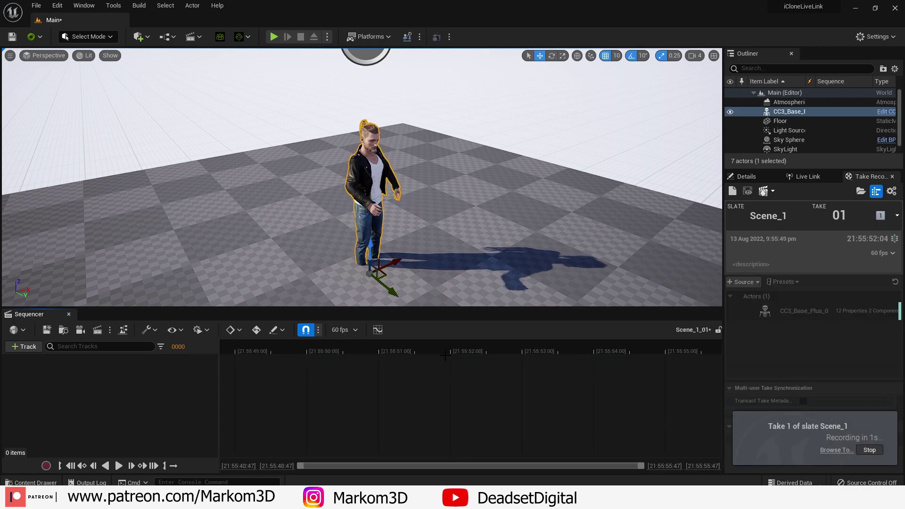
# - Restore the deleted CC3_Base_Plus_0 with Ctrl+Z and pick NewLevelSequence in the Cinematics folder
pyautogui.click(15, 481)
pyautogui.click(70, 418)
pyautogui.scroll(-1, 221, 434)
pyautogui.moveTo(448, 427)
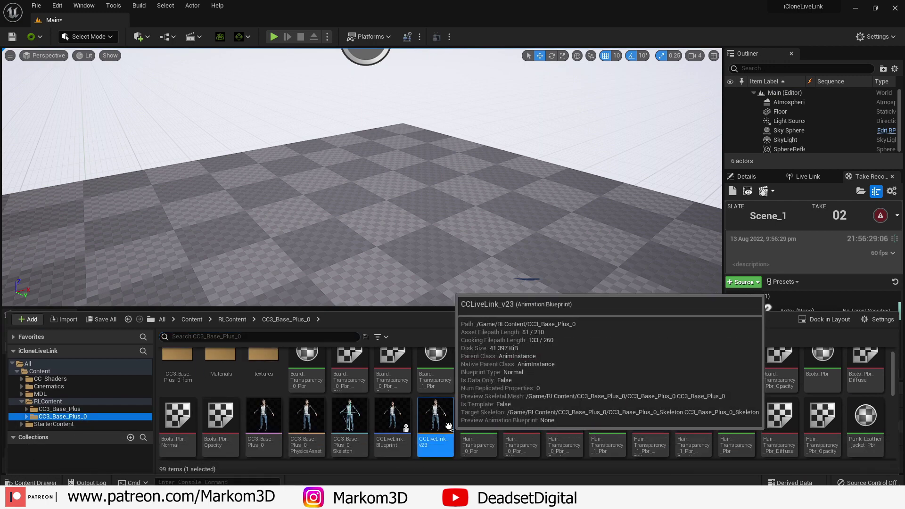
pyautogui.click(389, 419)
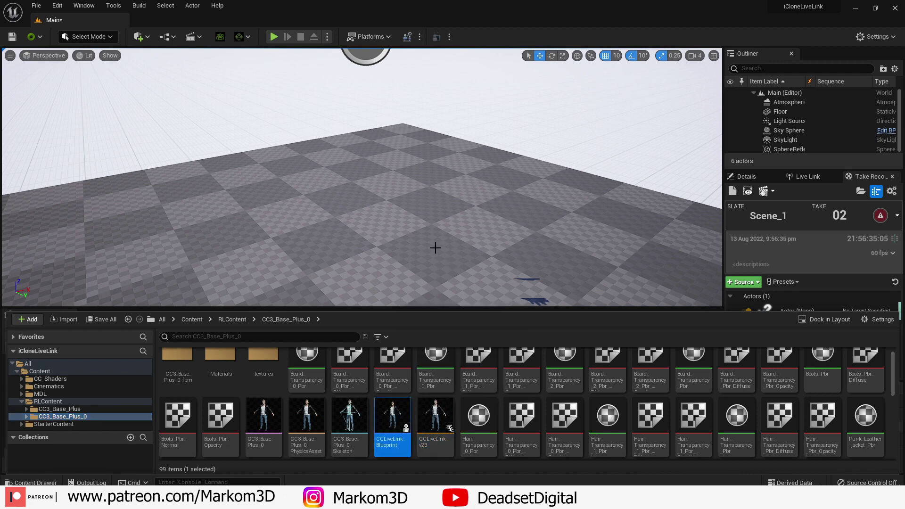
pyautogui.hotkey('ctrl', 'z')
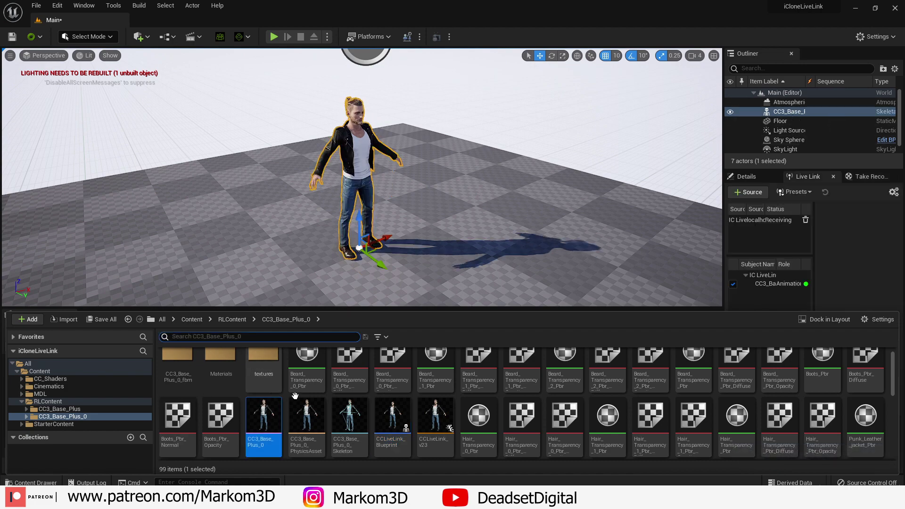
pyautogui.click(49, 386)
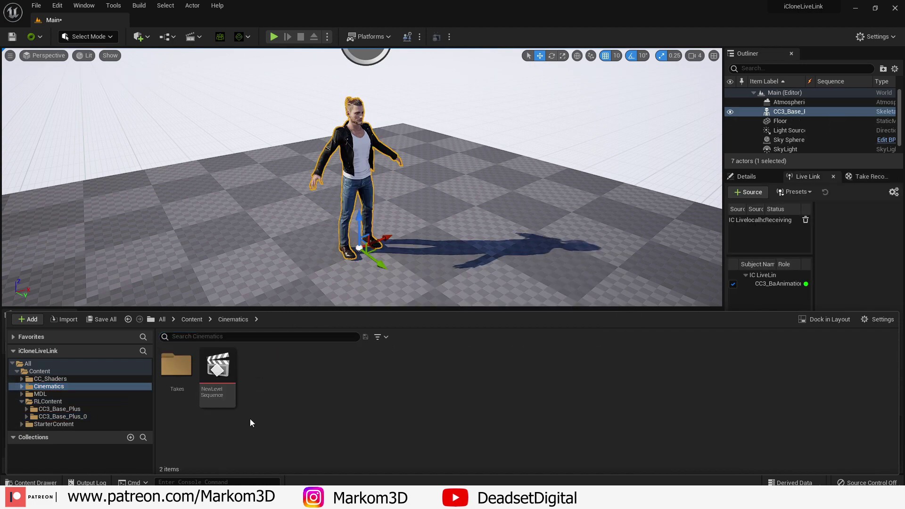
pyautogui.click(219, 374)
# - Drop NewLevelSequence into the level, open it, and add the CC3_Base_Plus_0 actor track
pyautogui.moveTo(219, 375); pyautogui.dragTo(501, 222)
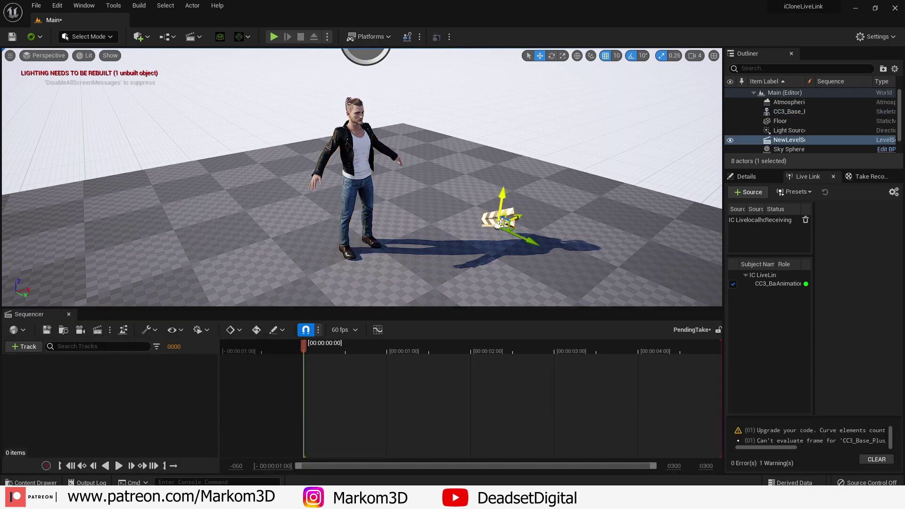
pyautogui.click(747, 177)
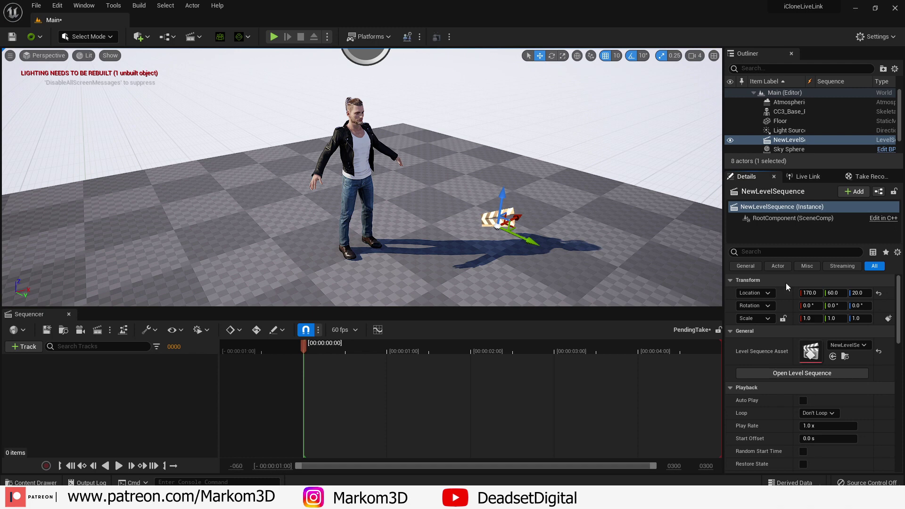
pyautogui.click(801, 373)
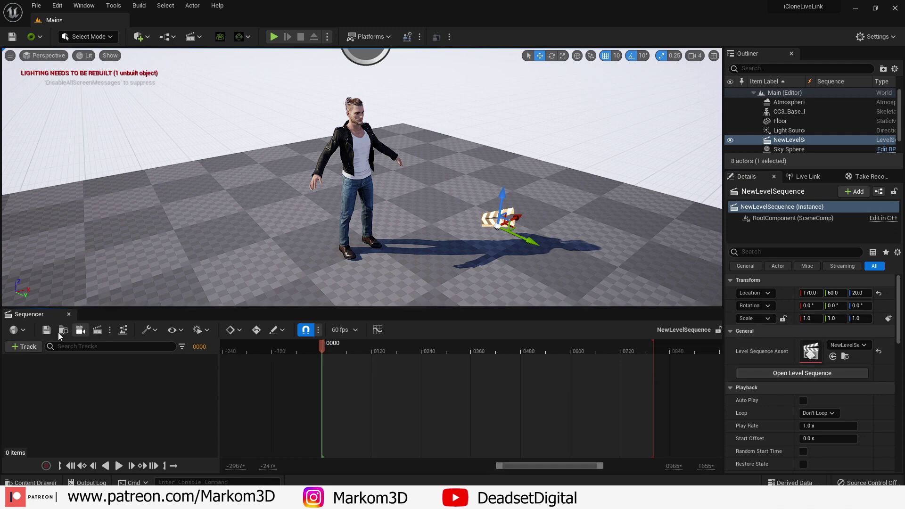
pyautogui.click(23, 346)
pyautogui.moveTo(81, 184)
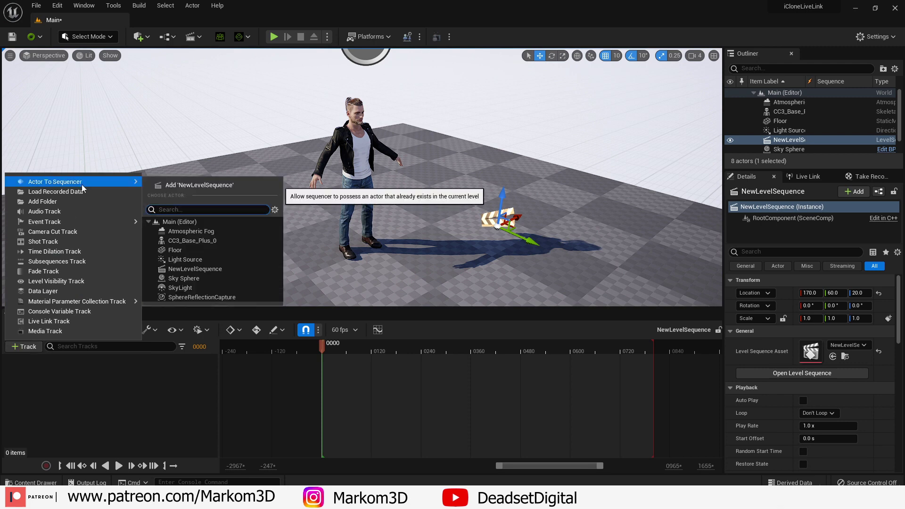
pyautogui.click(229, 243)
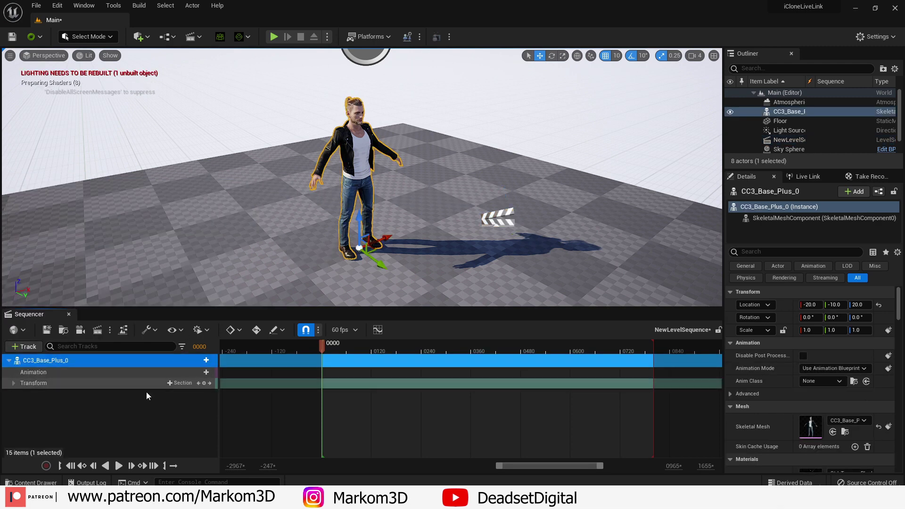
# - Apply the CC3_Base_Plus_0_Scene_1_01 animation to the character track and play it back
pyautogui.click(118, 466)
pyautogui.click(119, 465)
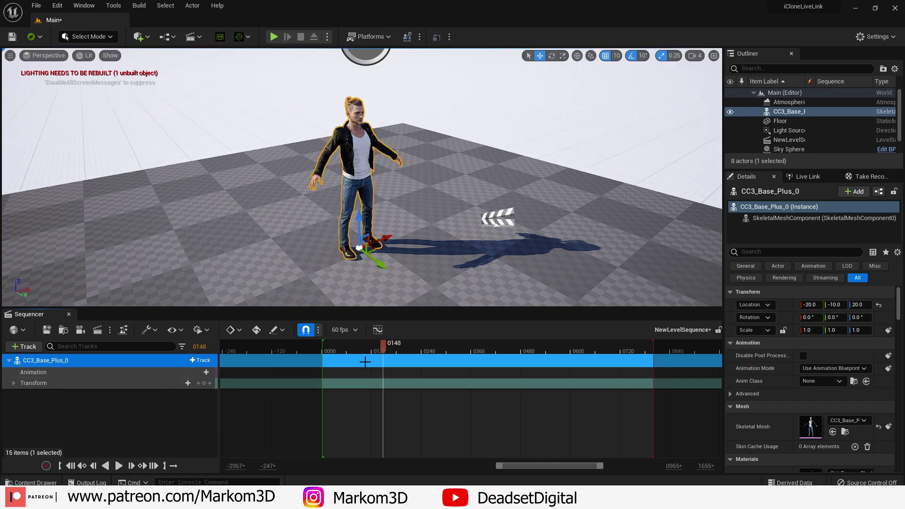
pyautogui.moveTo(382, 351); pyautogui.dragTo(325, 353)
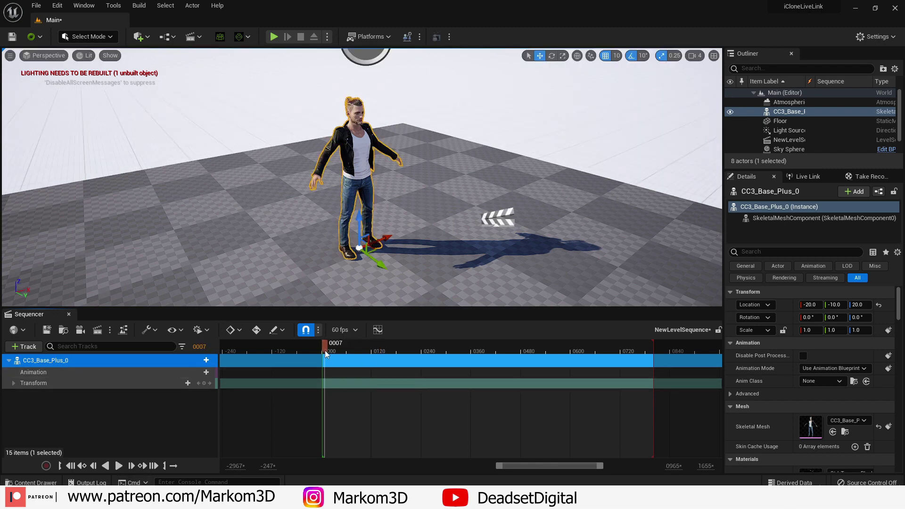
pyautogui.click(206, 372)
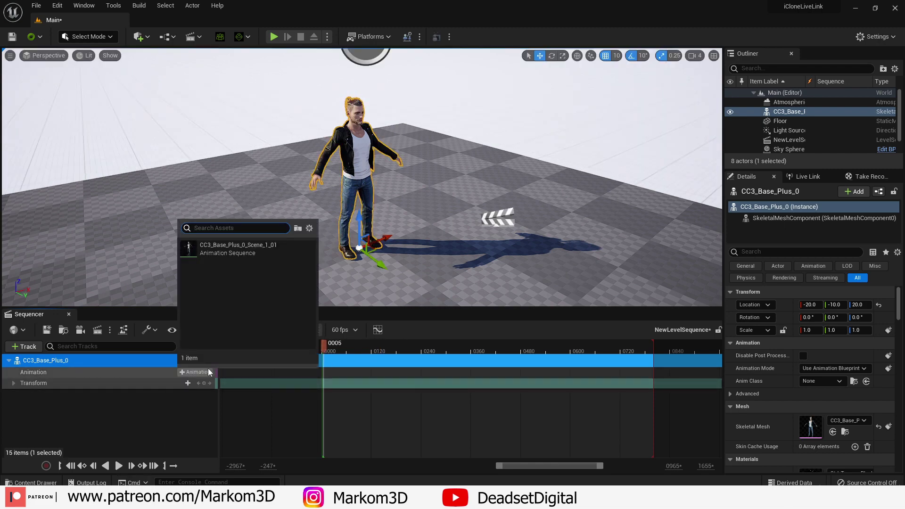
pyautogui.click(242, 248)
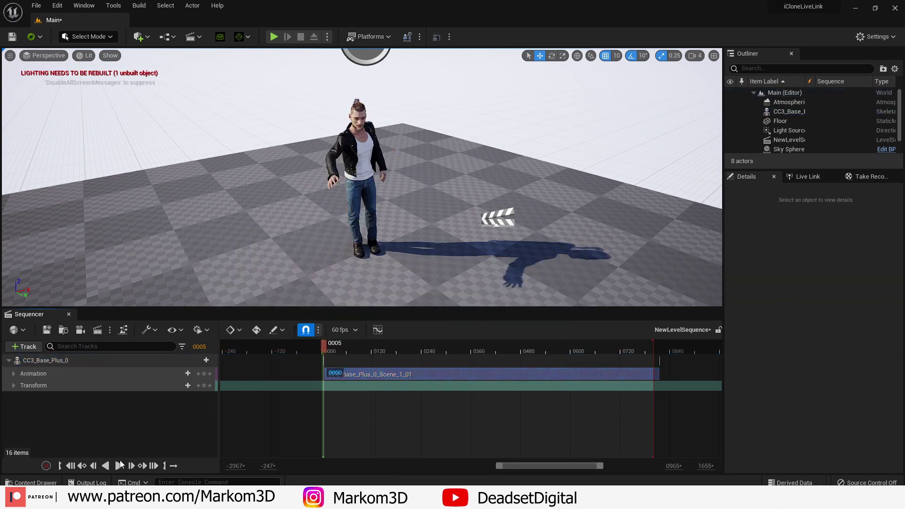
pyautogui.click(119, 466)
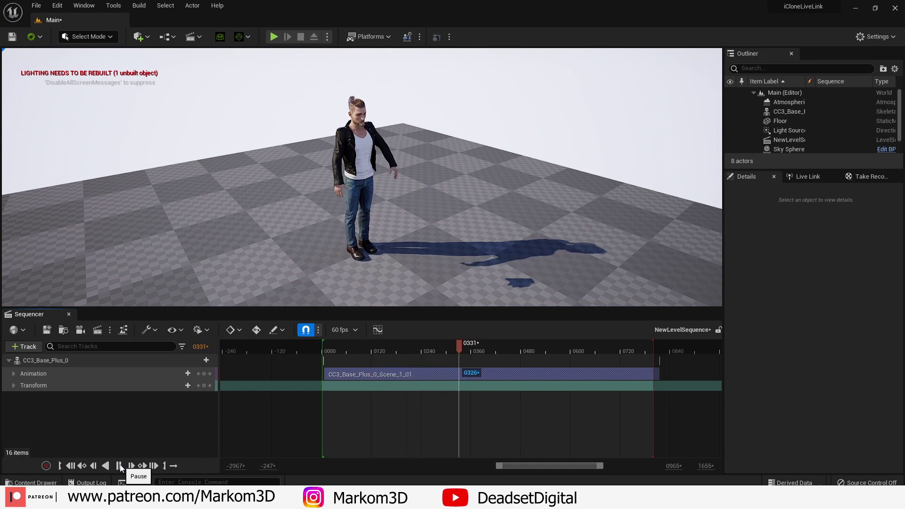
# - Open the recorded take sequence from Cinematics > Takes > 2022-08-13 > Scene_1_01_Subscenes
pyautogui.click(31, 482)
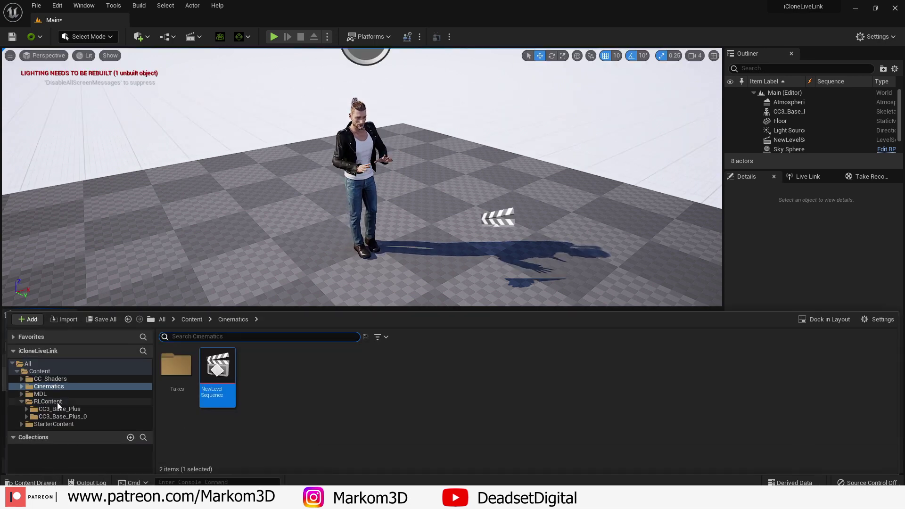
pyautogui.doubleClick(176, 366)
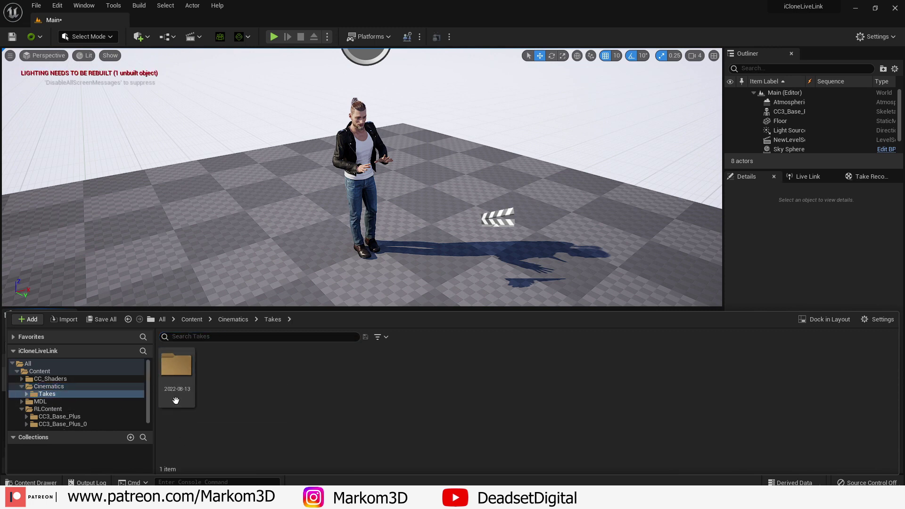
pyautogui.doubleClick(173, 372)
pyautogui.doubleClick(218, 365)
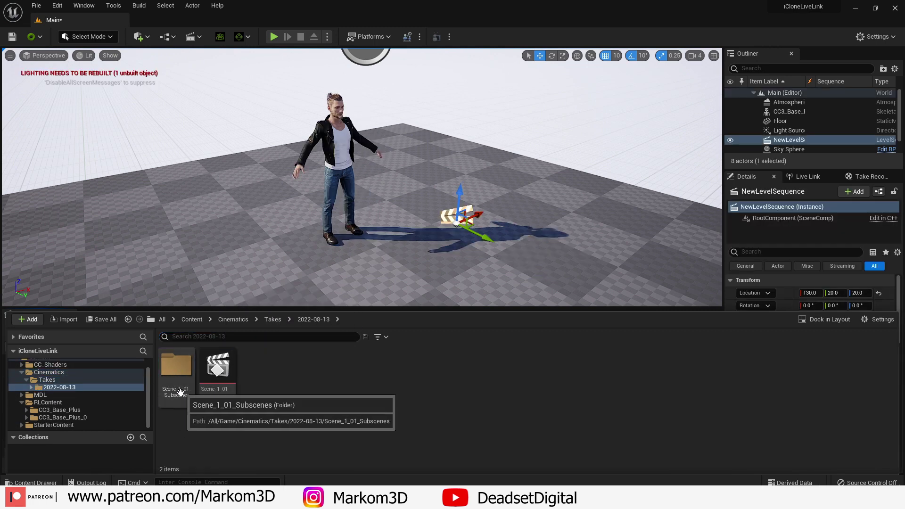
pyautogui.doubleClick(179, 367)
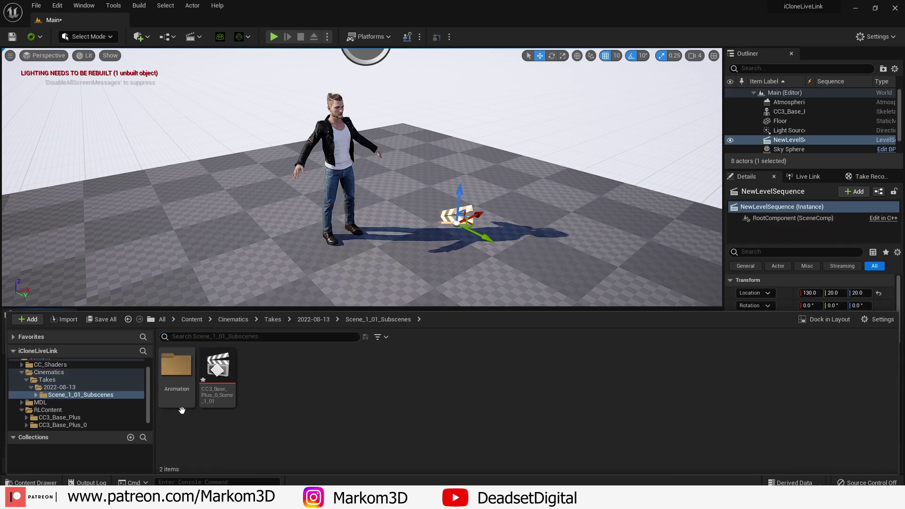
pyautogui.doubleClick(218, 371)
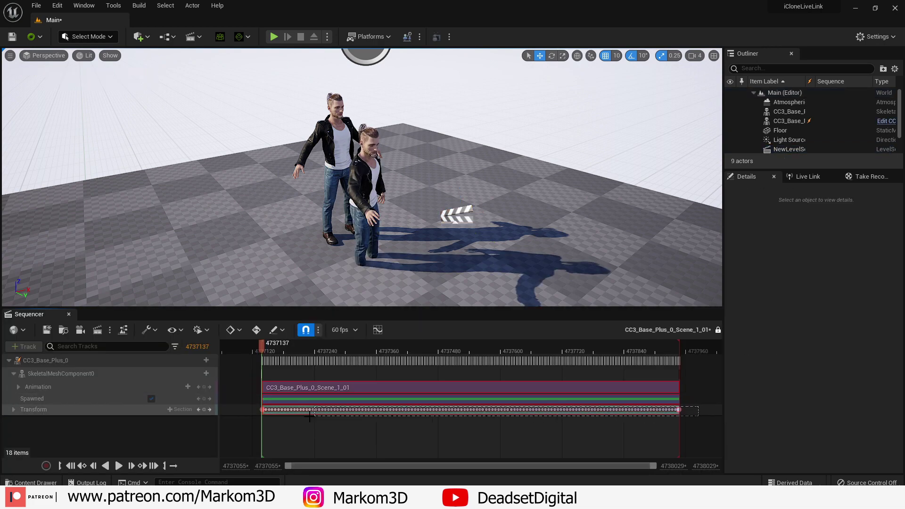
# - Select the character's transform track, then reopen NewLevelSequence from the level's sequence actor
pyautogui.click(264, 421)
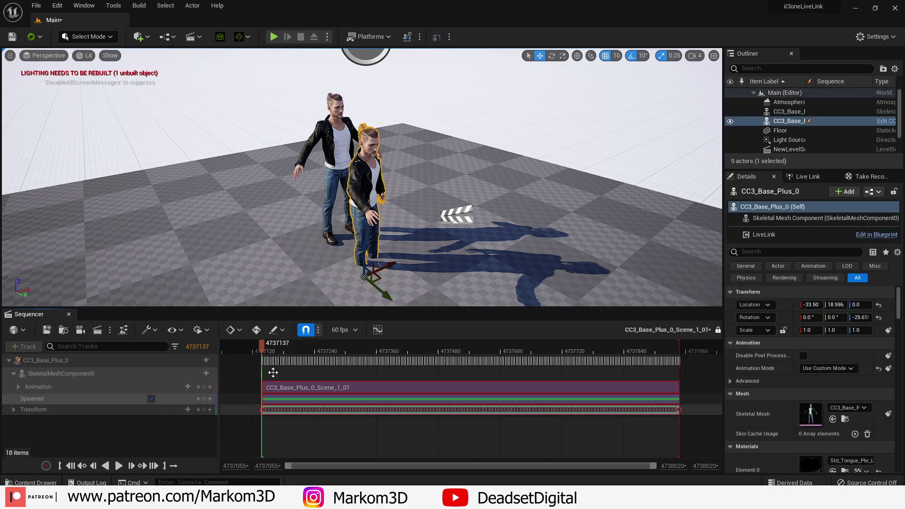
pyautogui.click(469, 217)
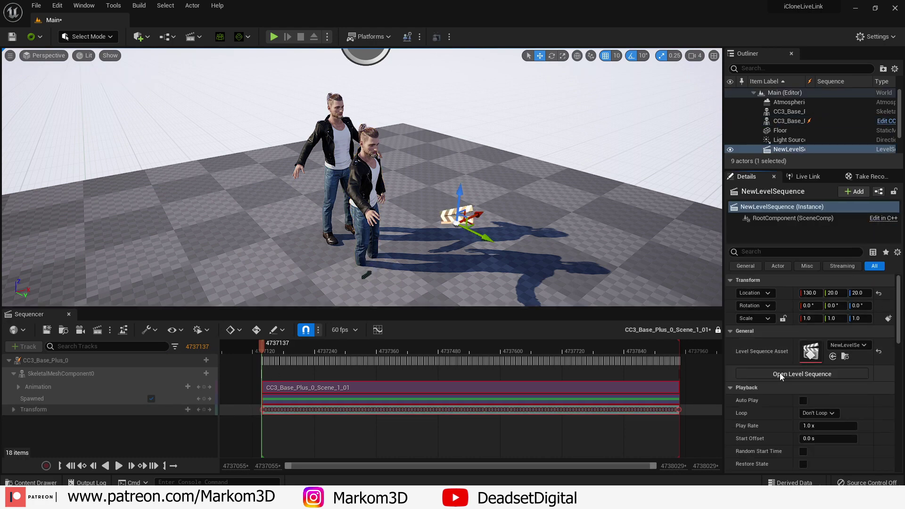
pyautogui.click(801, 373)
# - Add CC3_Base_Plus_0 to NewLevelSequence with the CC3_Base_Plus_0_Scene_1_01 animation
pyautogui.click(341, 154)
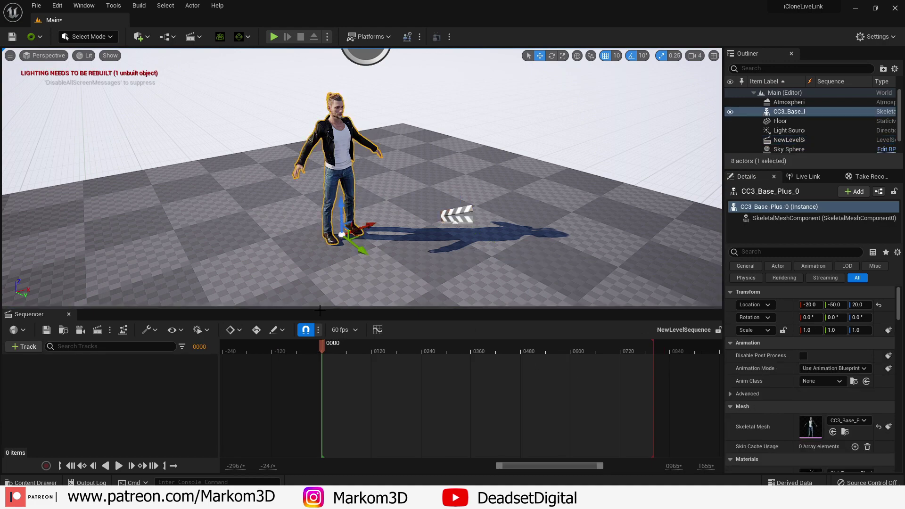
pyautogui.click(28, 347)
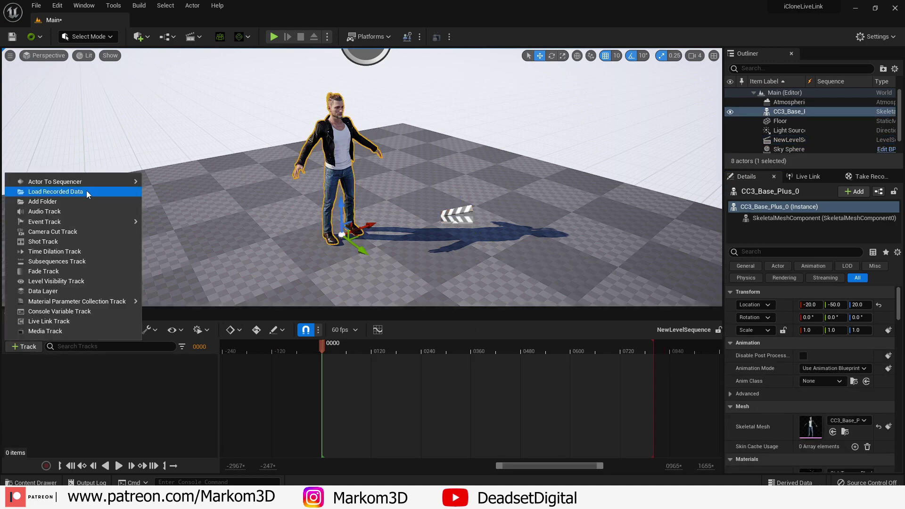
pyautogui.moveTo(92, 183)
pyautogui.click(192, 240)
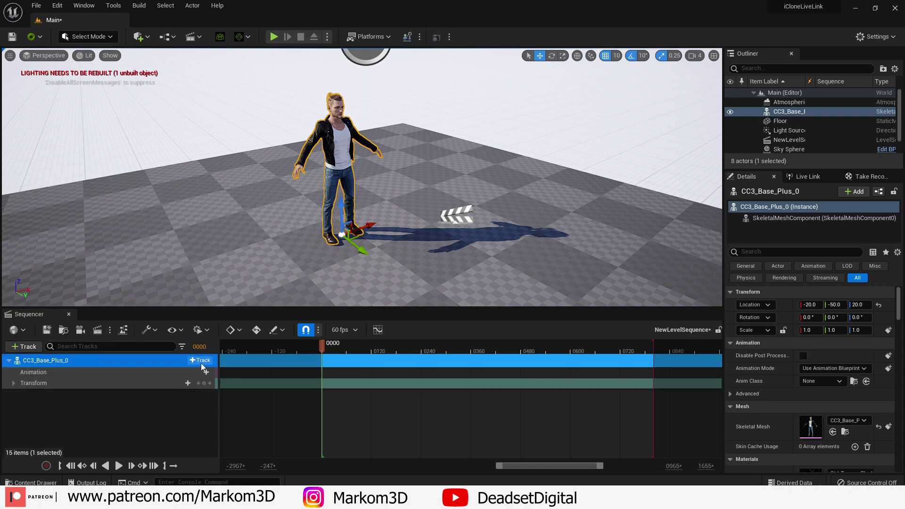
pyautogui.click(196, 372)
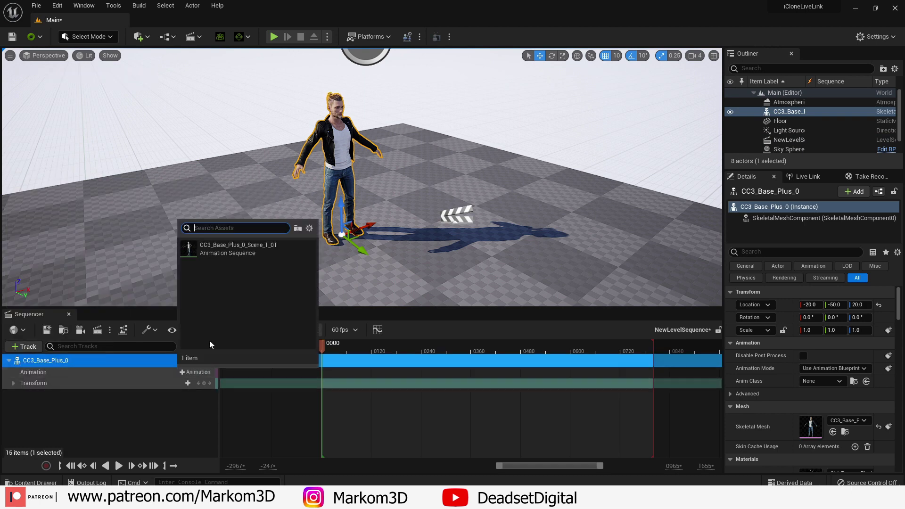
pyautogui.click(214, 249)
# - Select the Transform track, step a few frames in, and play the sequence in game view
pyautogui.click(46, 388)
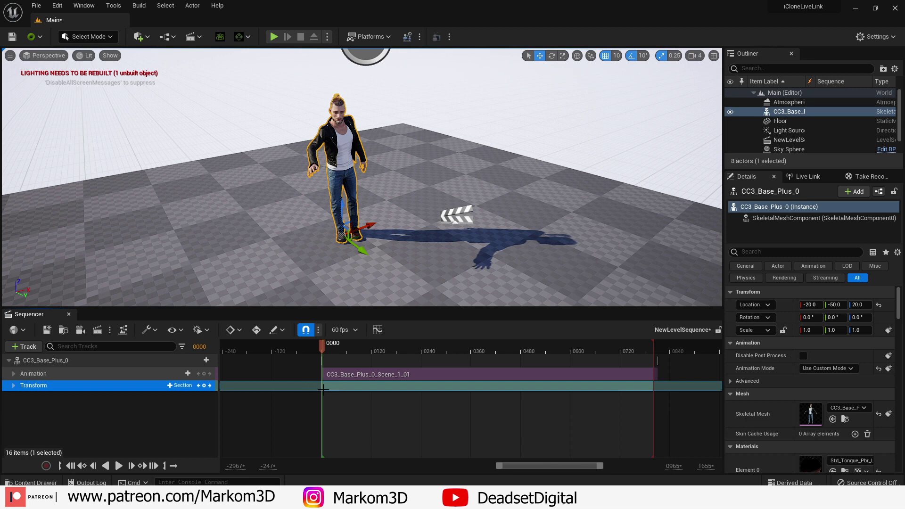
pyautogui.moveTo(324, 353); pyautogui.dragTo(326, 351)
pyautogui.press('g')
pyautogui.press('space')
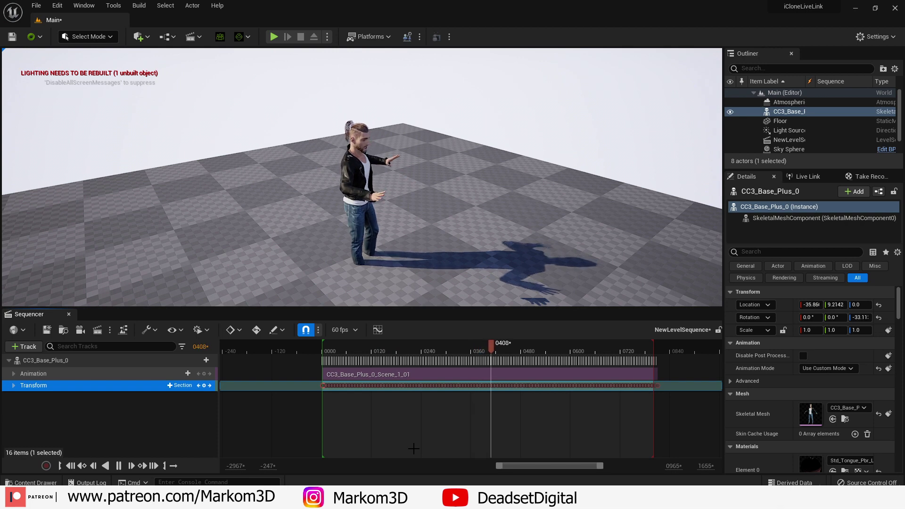
# - Stop playback, leave game view, and add a Plane shape to the level
pyautogui.press('space')
pyautogui.press('g')
pyautogui.click(255, 226)
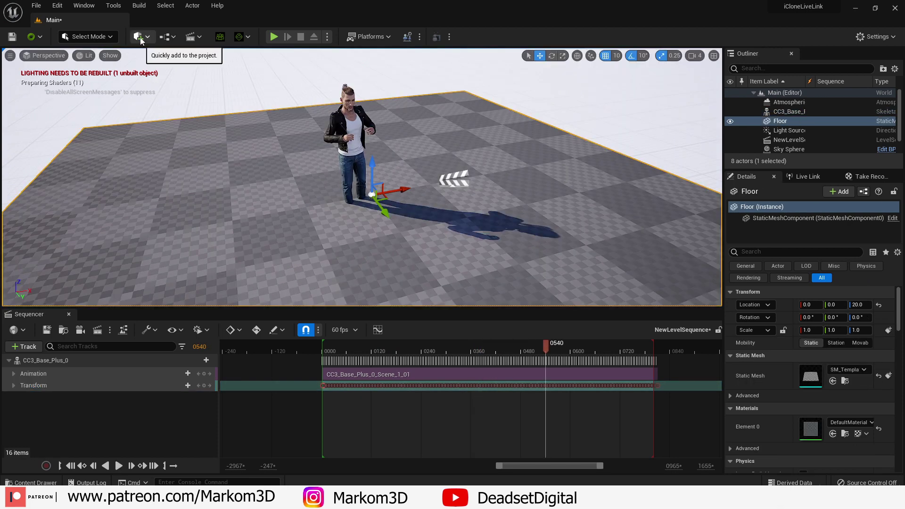
pyautogui.click(144, 39)
pyautogui.moveTo(199, 115)
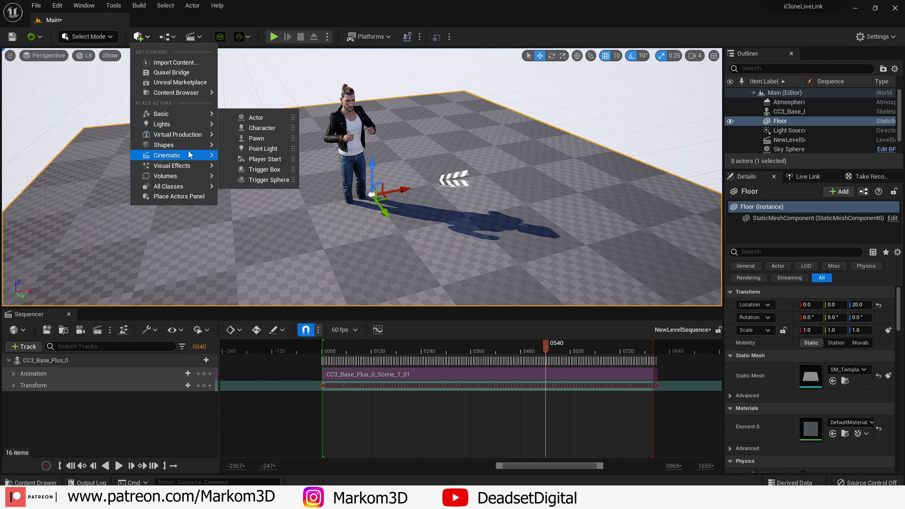
pyautogui.moveTo(188, 146)
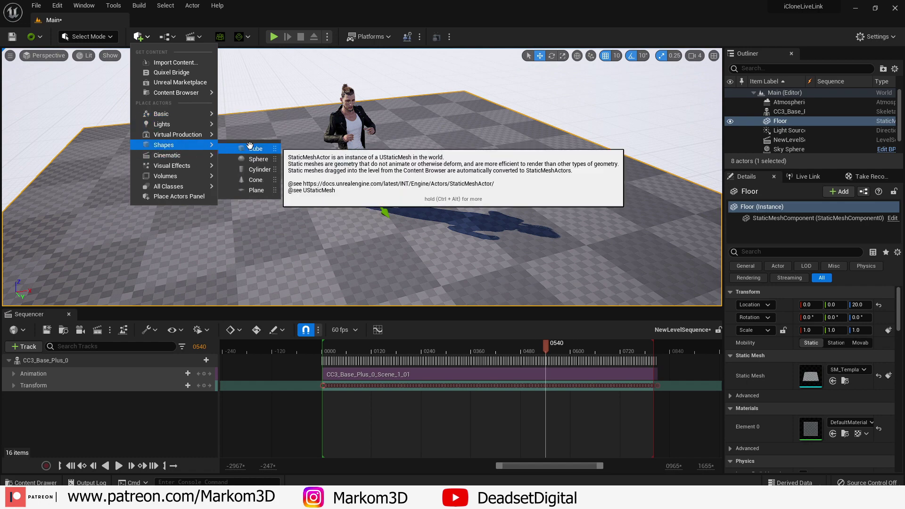
pyautogui.click(250, 191)
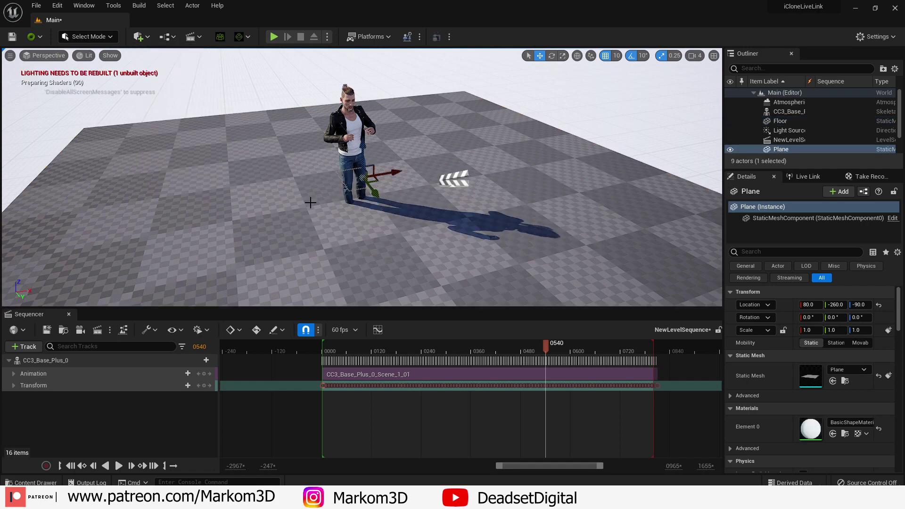
# - Copy the character's location and paste it onto the Plane (-34.46, 7.3339, 0.0)
pyautogui.click(334, 184)
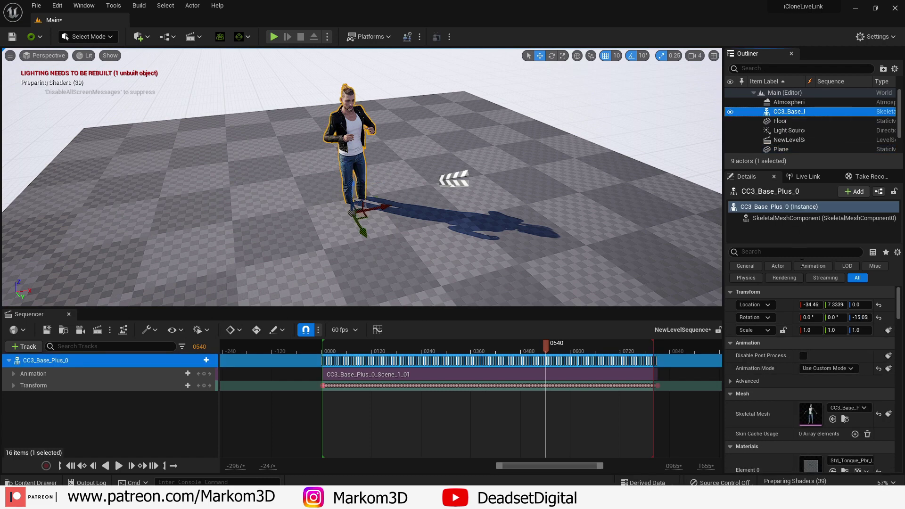
pyautogui.rightClick(783, 306)
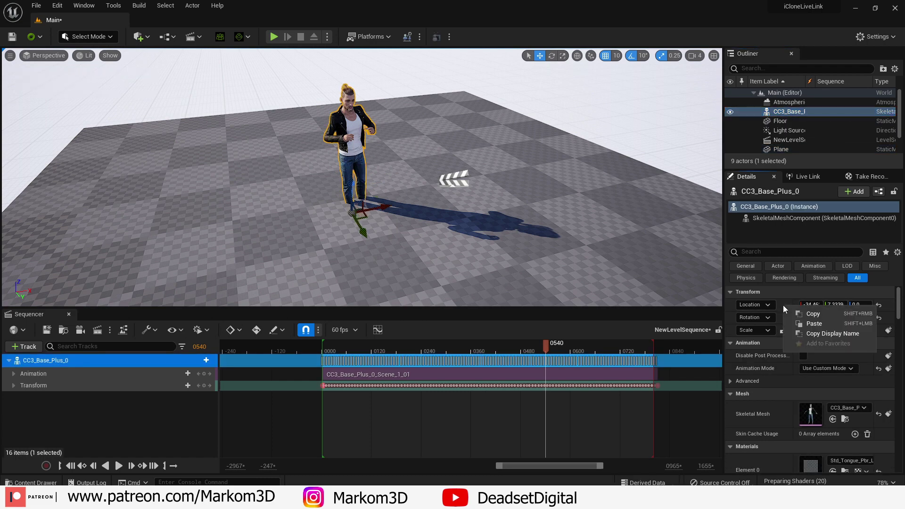
pyautogui.click(797, 310)
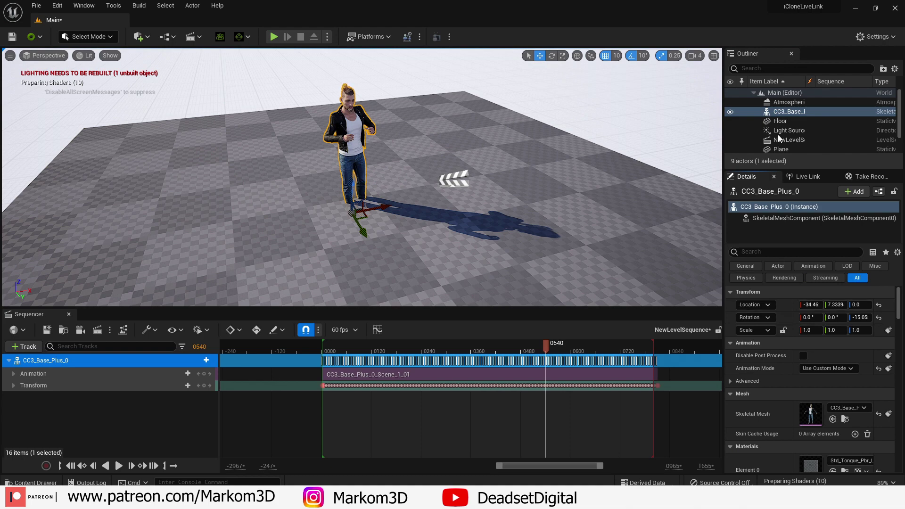
pyautogui.click(786, 149)
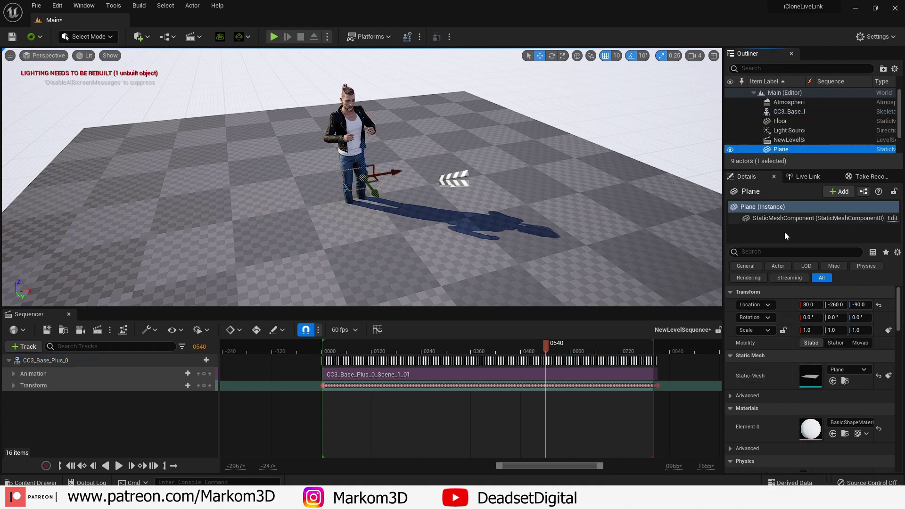
pyautogui.rightClick(785, 304)
pyautogui.click(810, 324)
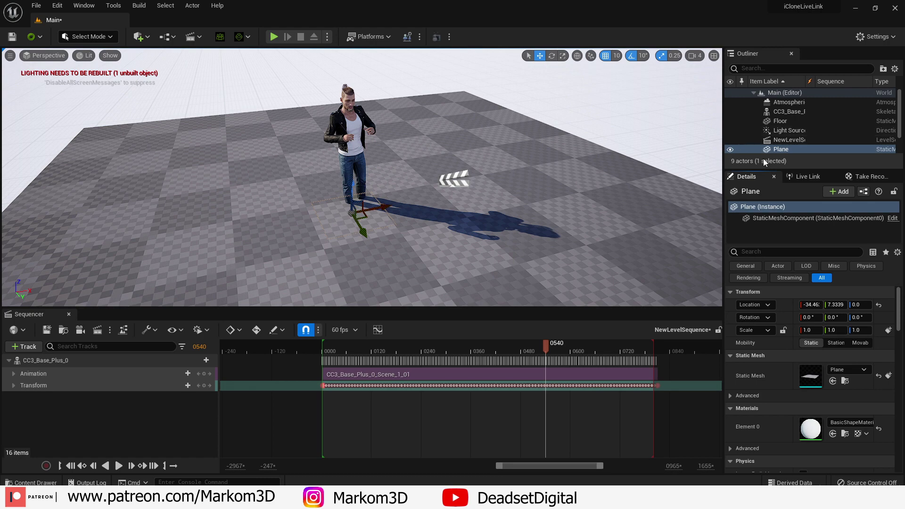
# - Parent CC3_Base_Plus_0 under Plane, raise the Plane to Z 20.0, and return to frame 0059
pyautogui.click(785, 112)
pyautogui.moveTo(786, 115); pyautogui.dragTo(782, 148)
pyautogui.click(791, 140)
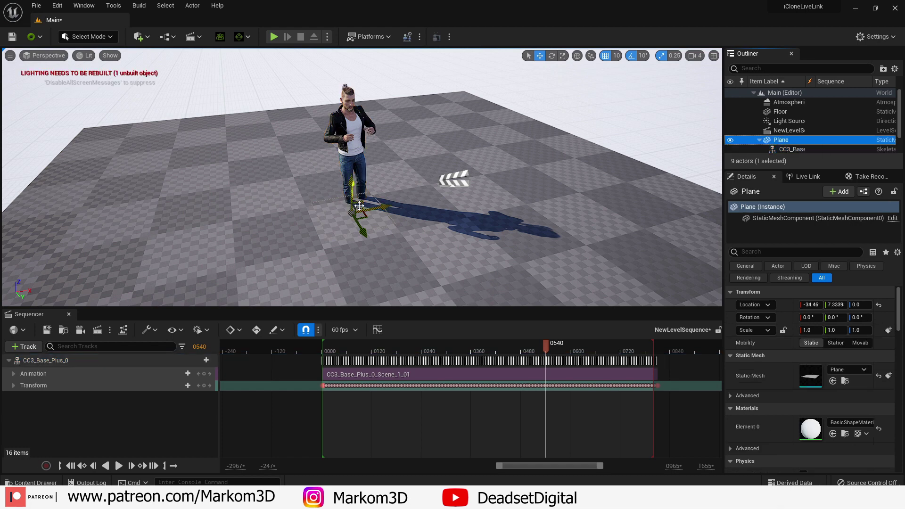
pyautogui.moveTo(357, 205); pyautogui.dragTo(352, 174)
pyautogui.moveTo(346, 351)
pyautogui.mouseDown()
pyautogui.moveTo(418, 349)
pyautogui.moveTo(346, 349)
pyautogui.mouseUp()
# - Turn off the Plane's Visible setting under Rendering in Details
pyautogui.scroll(-10, 760, 363)
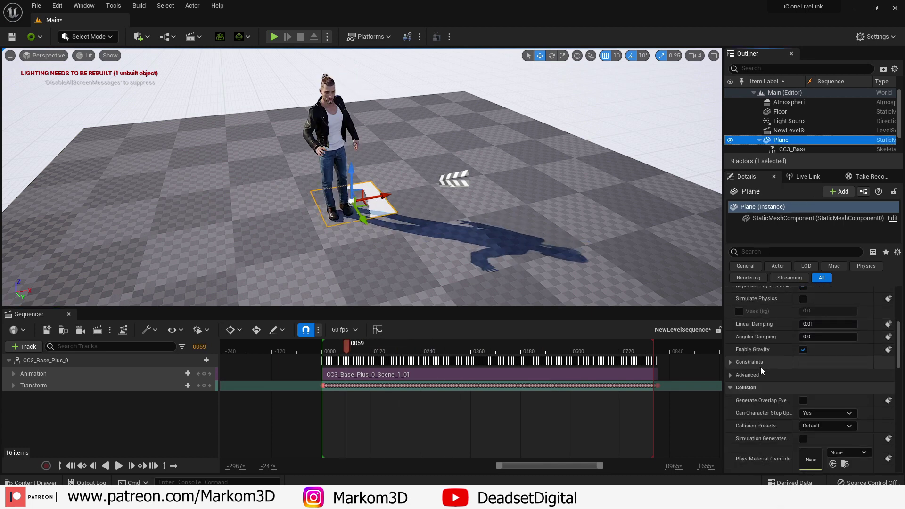
pyautogui.scroll(-5, 762, 368)
pyautogui.scroll(-5, 761, 422)
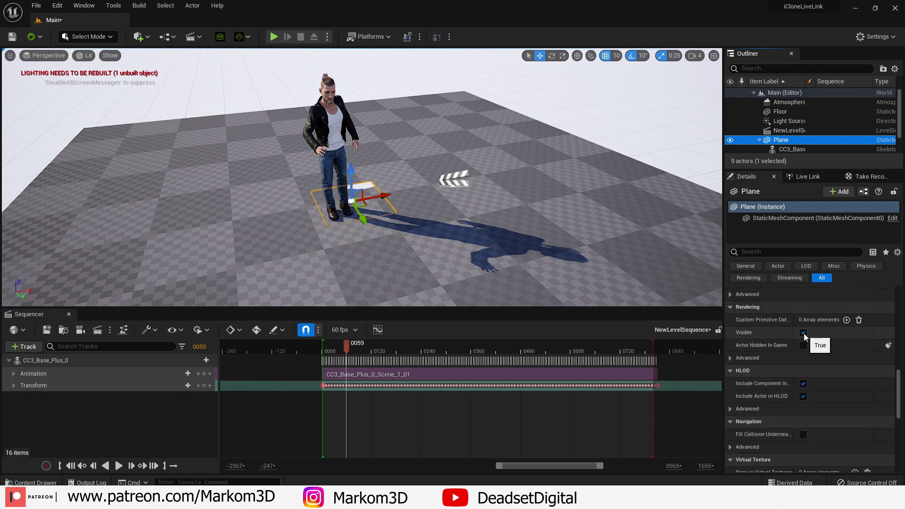
pyautogui.click(802, 333)
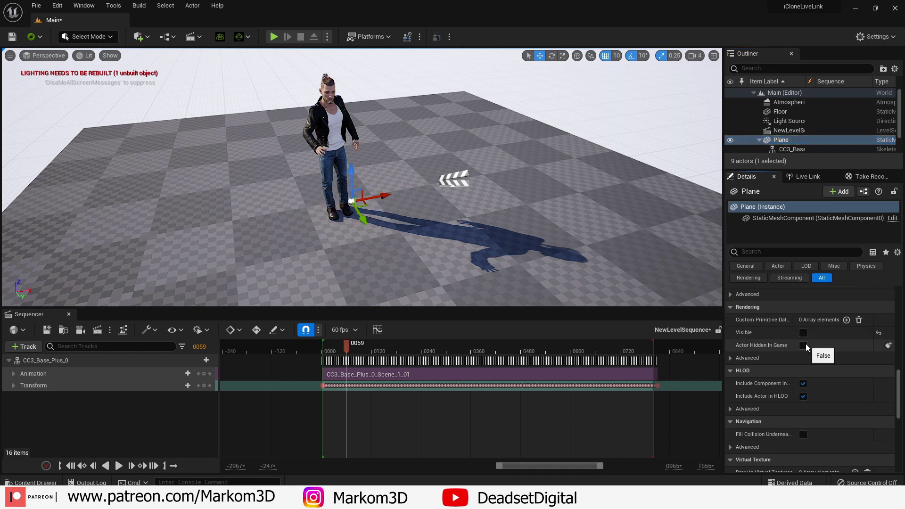